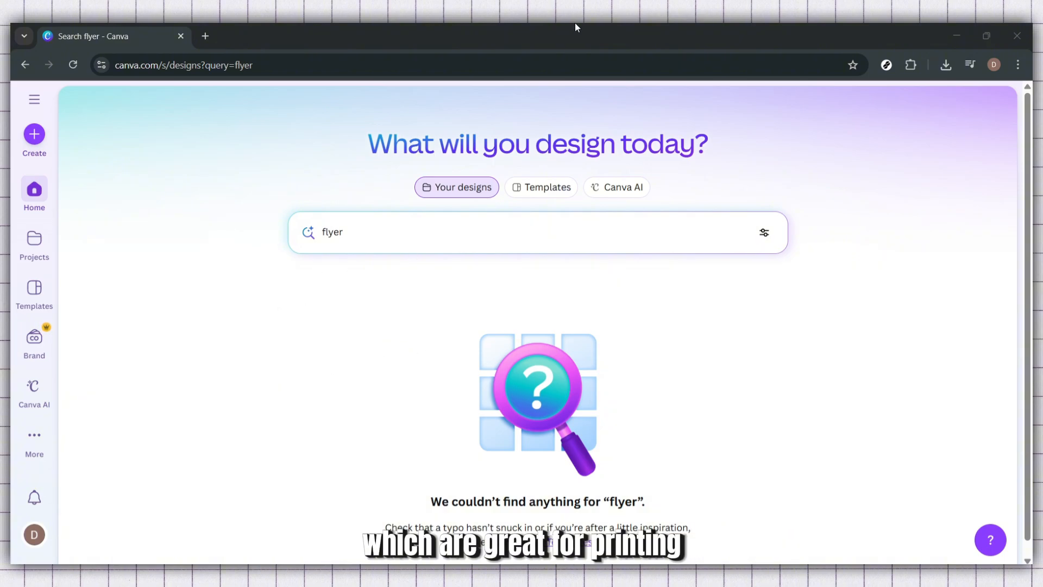
- Search 'flyer' and create a blank Flyer (Landscape A4) design
left_click(38, 137)
type("fly")
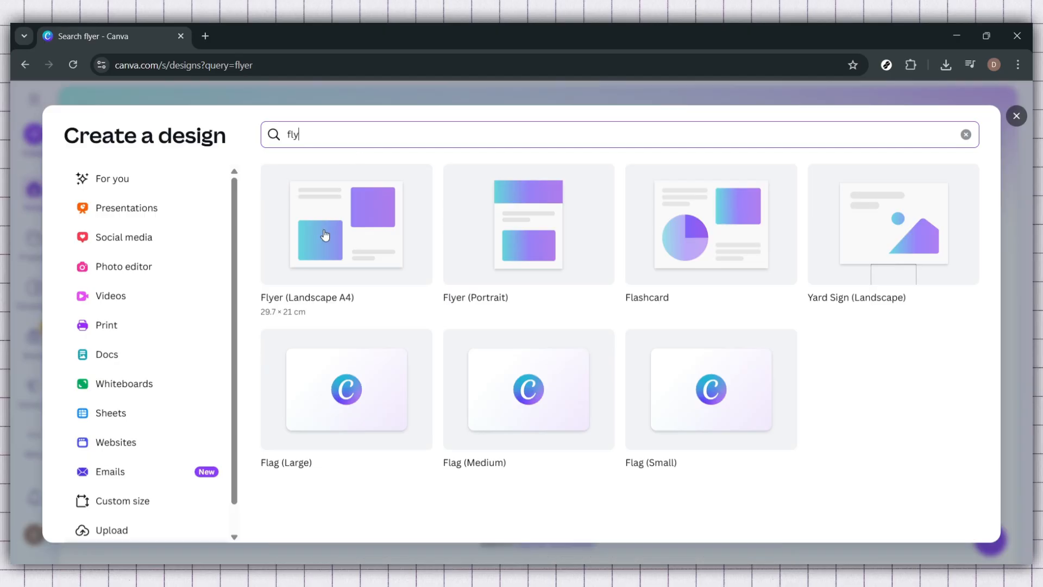
type("er")
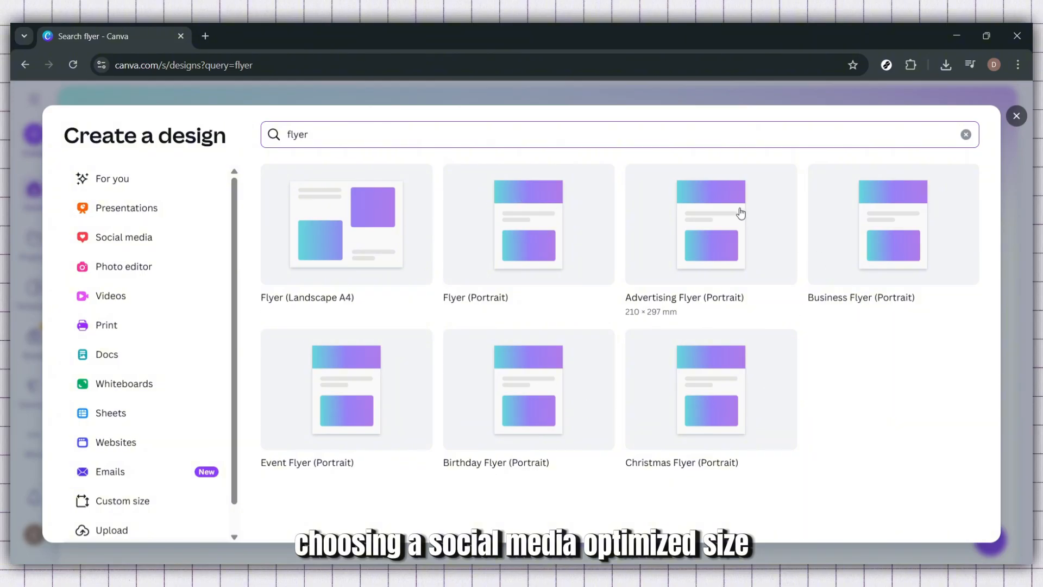
left_click(364, 207)
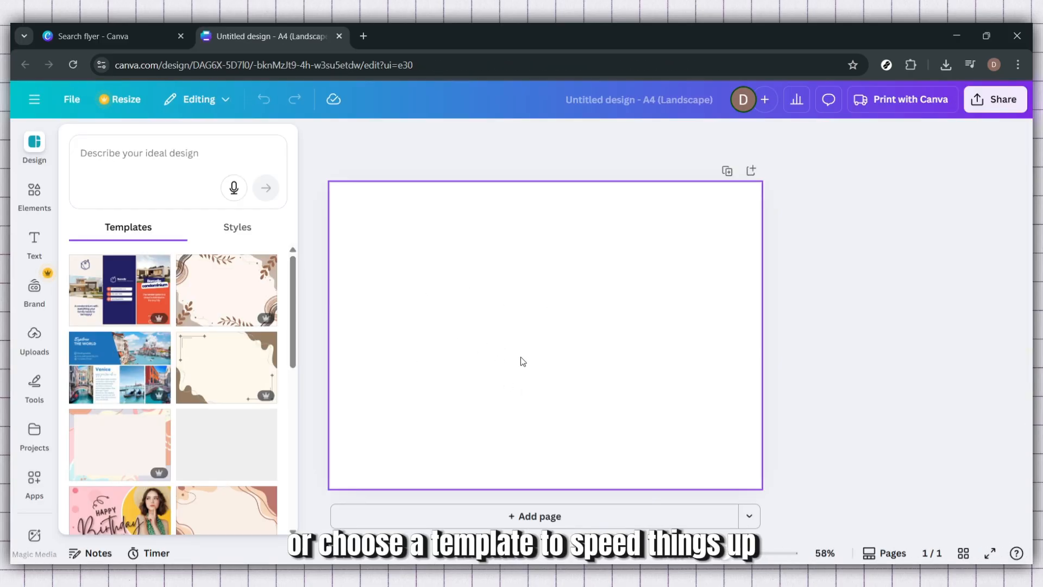
- Apply the orange and blue Borcelle condominium real-estate flyer template to the page
left_click(134, 298)
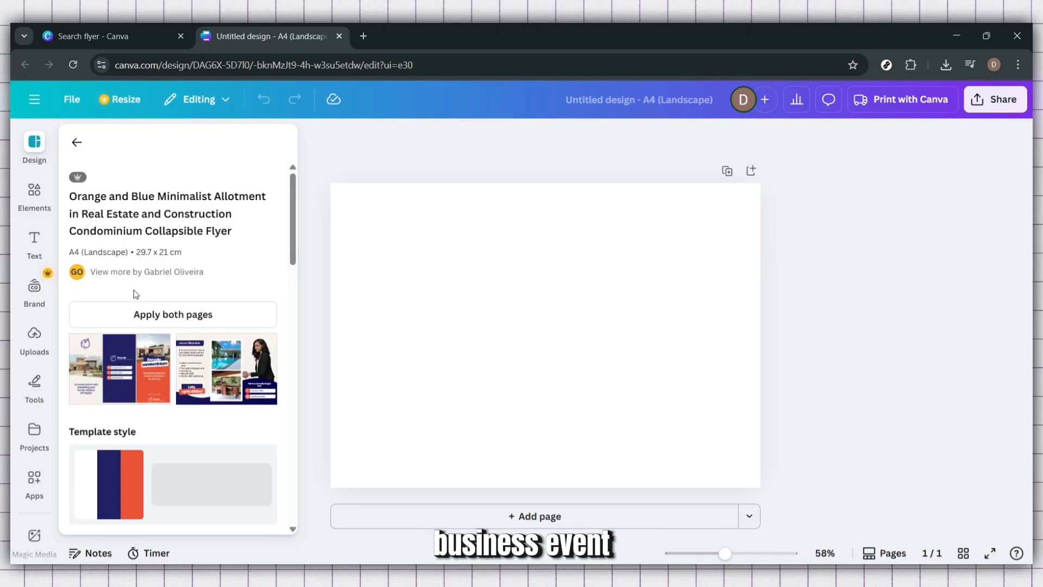
left_click(123, 384)
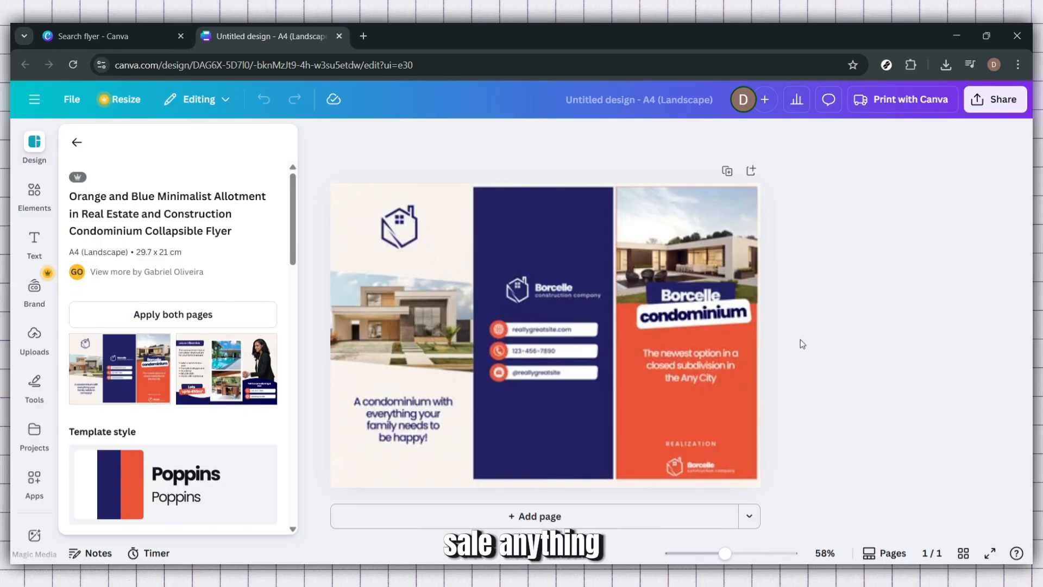
left_click(936, 333)
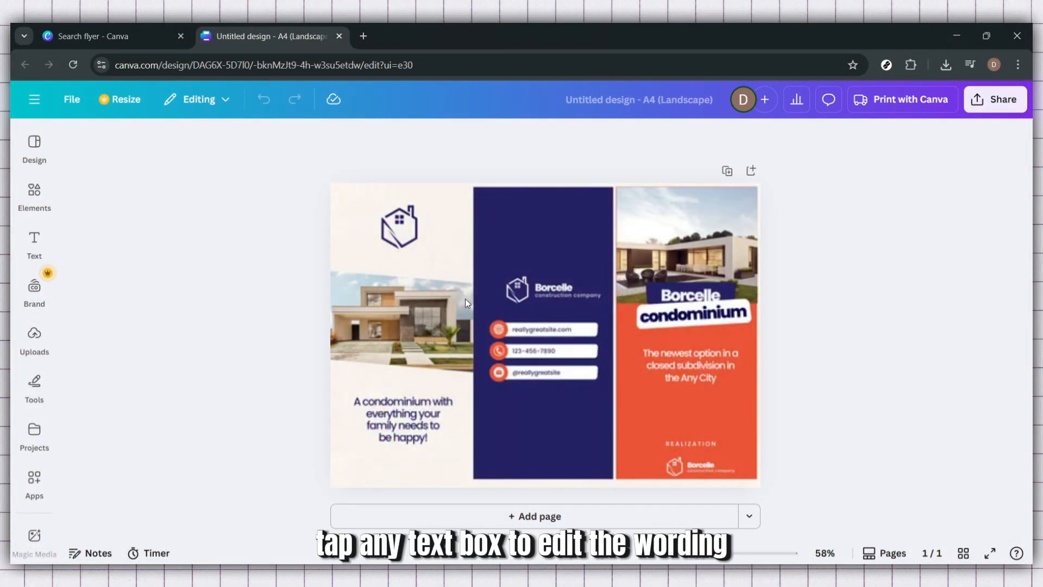
- Replace the left panel's tagline text with 'HOW TO MAKE FLYER USING CANVA'
mouse_move(465, 298)
left_mouse_down()
mouse_move(438, 282)
mouse_move(412, 301)
left_mouse_up()
left_click(413, 301)
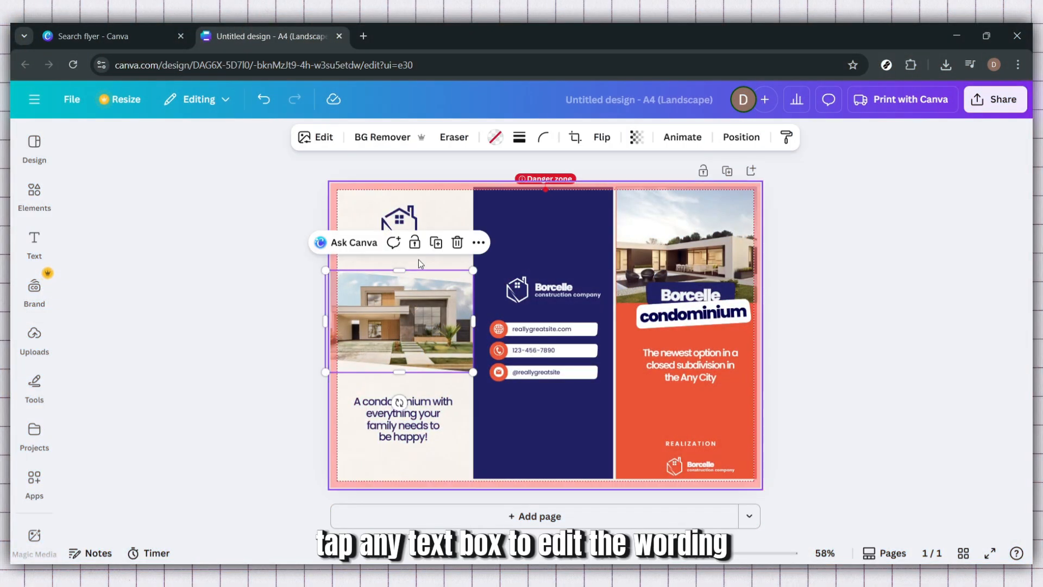
left_click(411, 412)
left_click(413, 425)
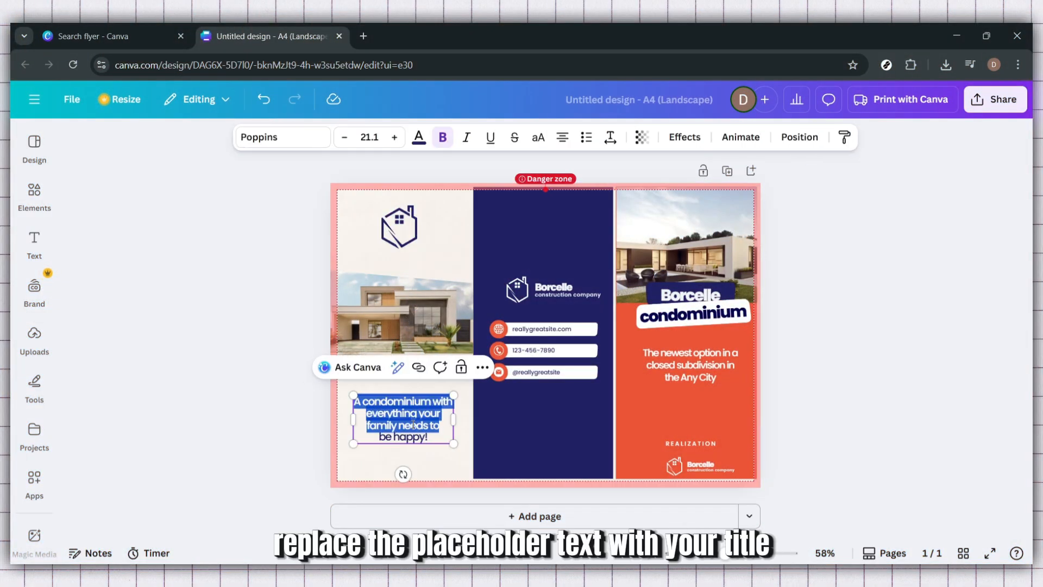
key("BackSpace")
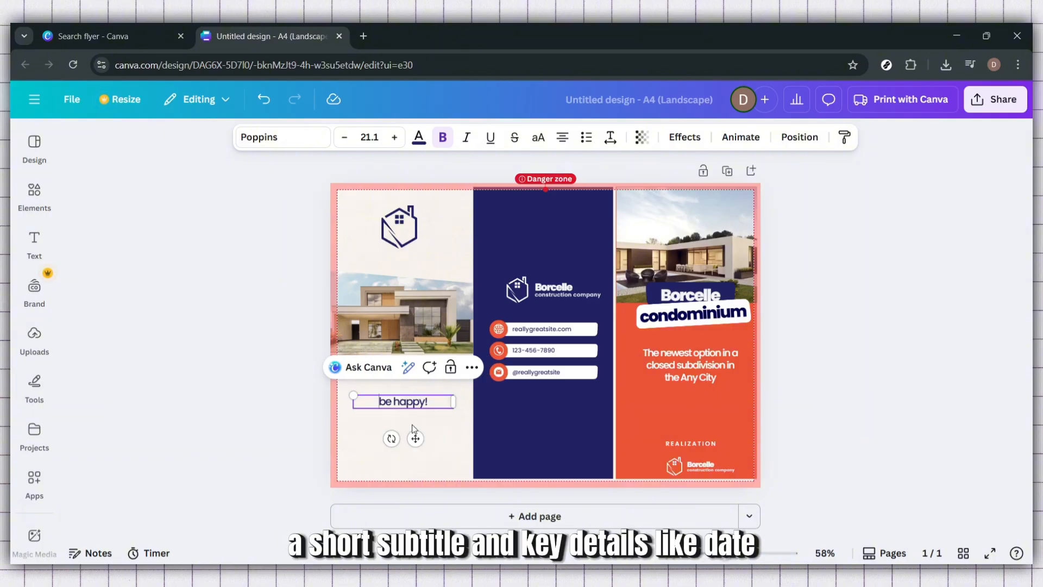
key("ctrl+a")
key("BackSpace")
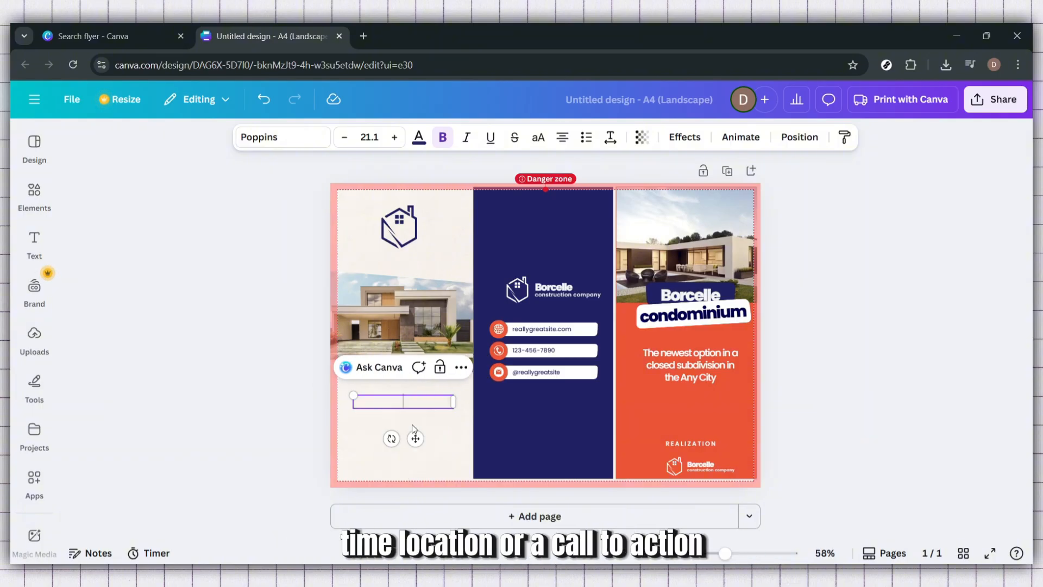
type("HOW TO MA")
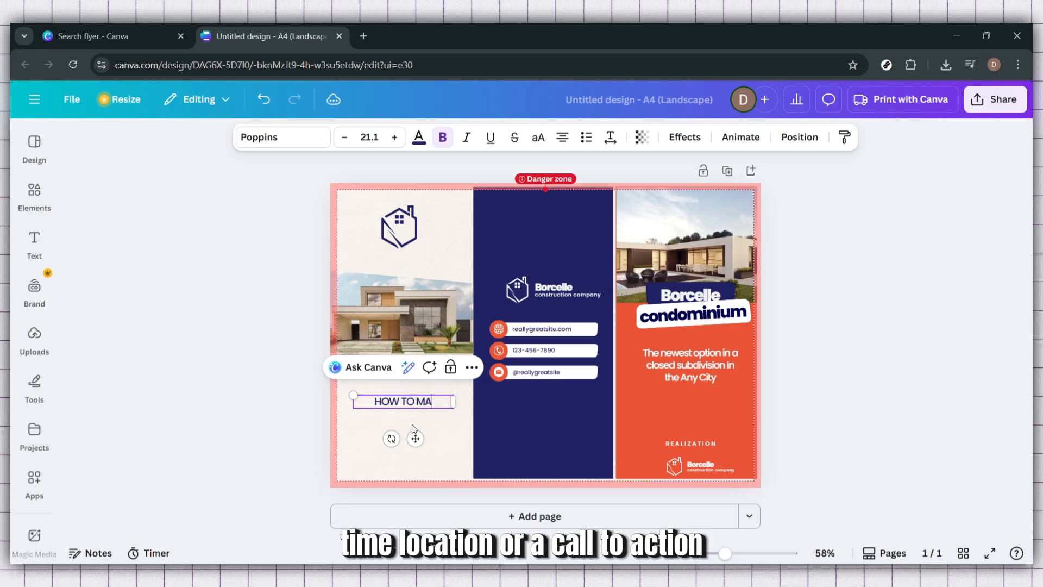
type("KE CA")
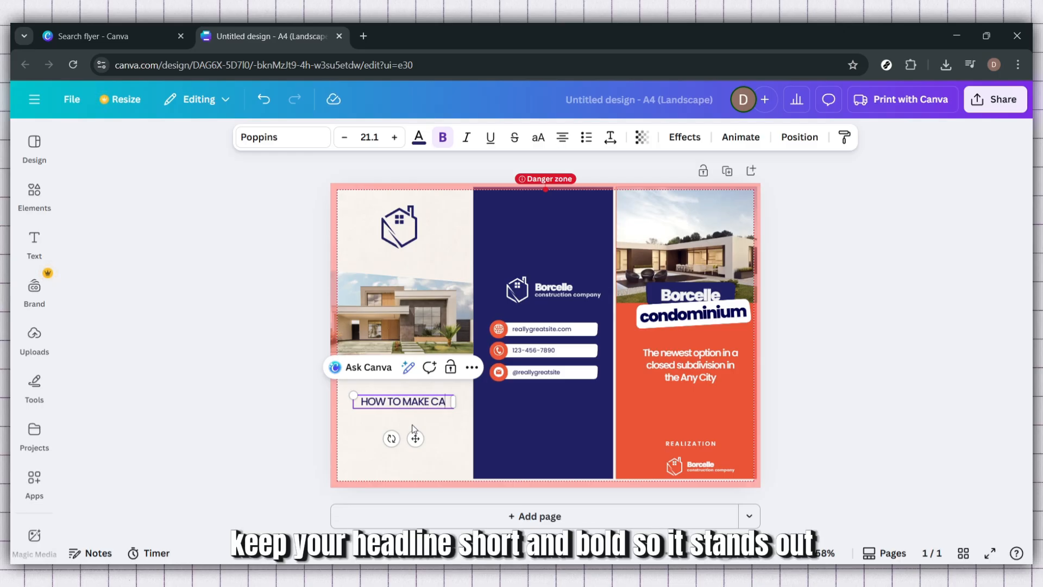
type("NVA")
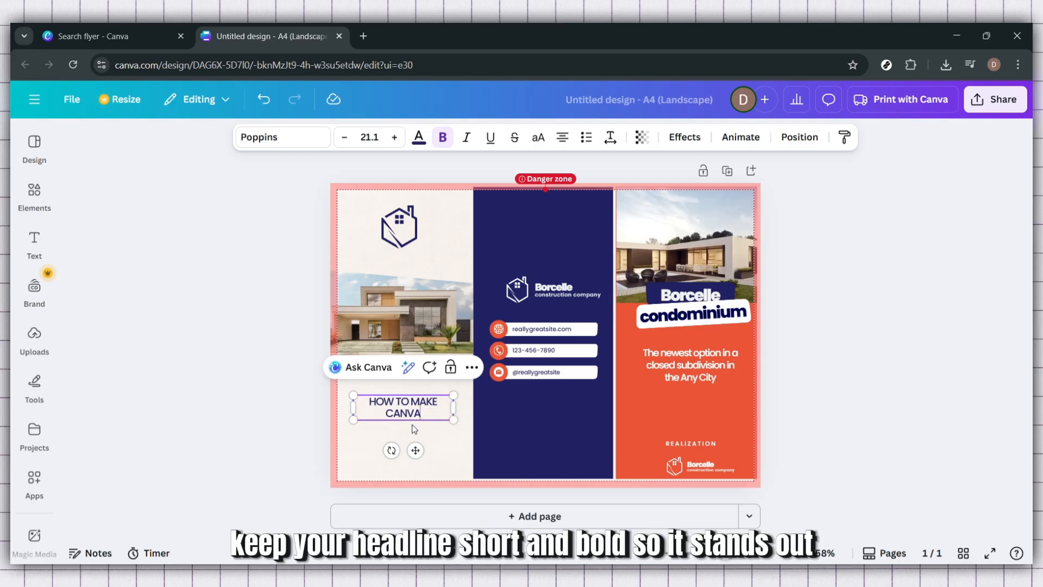
key("BackSpace")
key("BackSpace")
key("BackSpace")
key("BackSpace")
key("BackSpace")
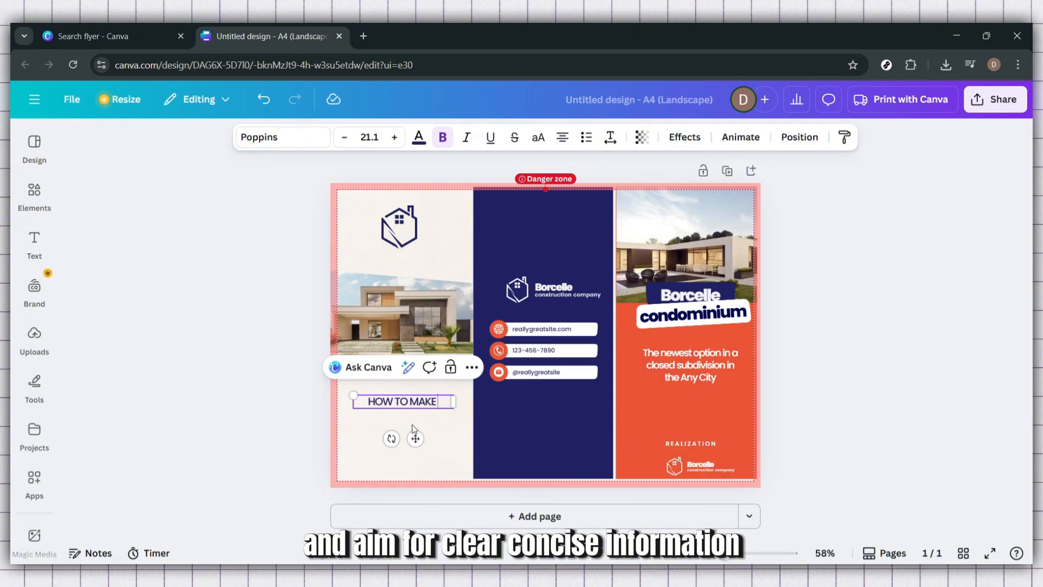
type("FLYER")
type(" USIN")
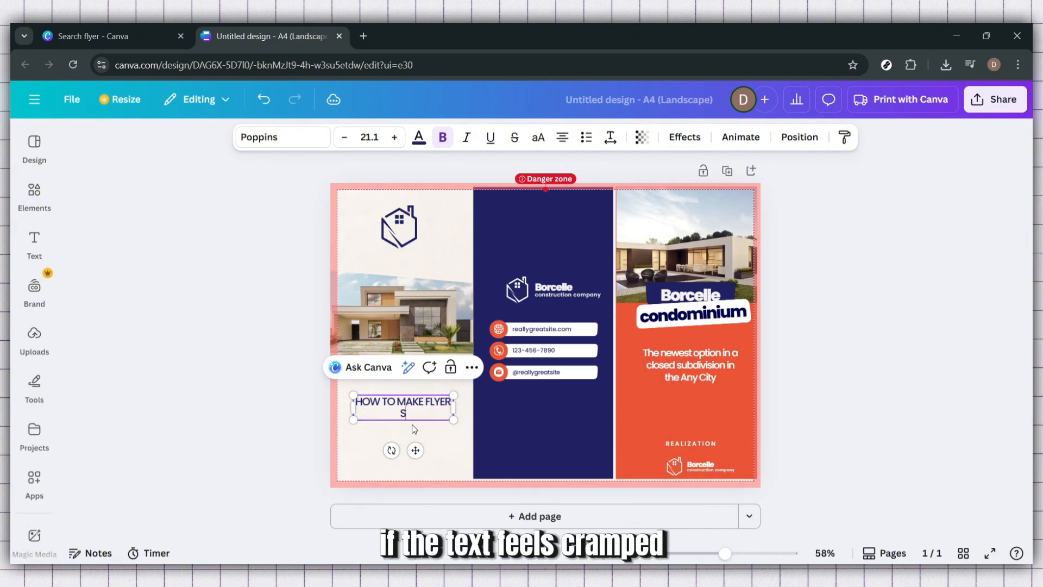
type("G")
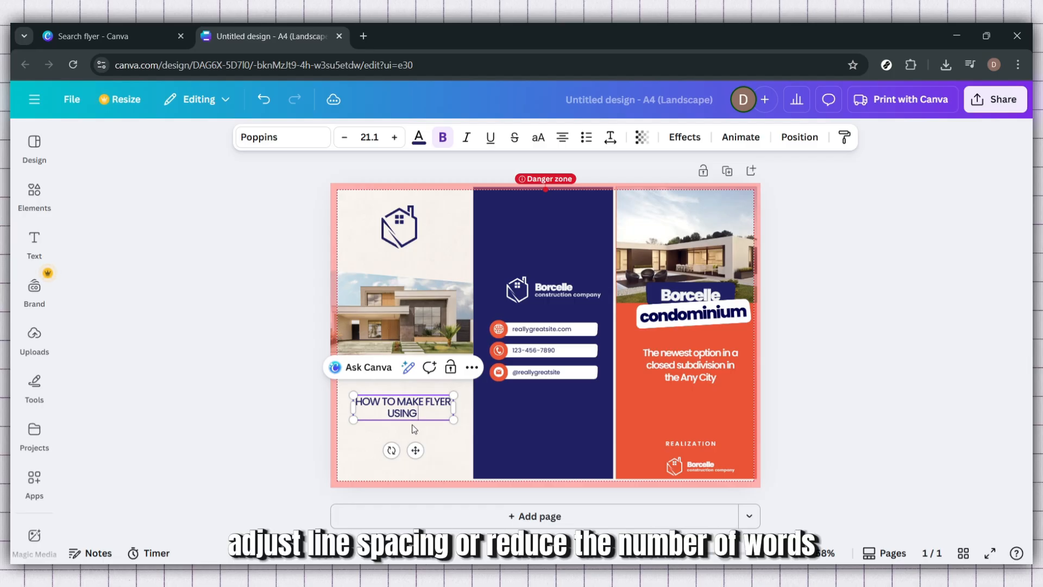
type(" CANVA")
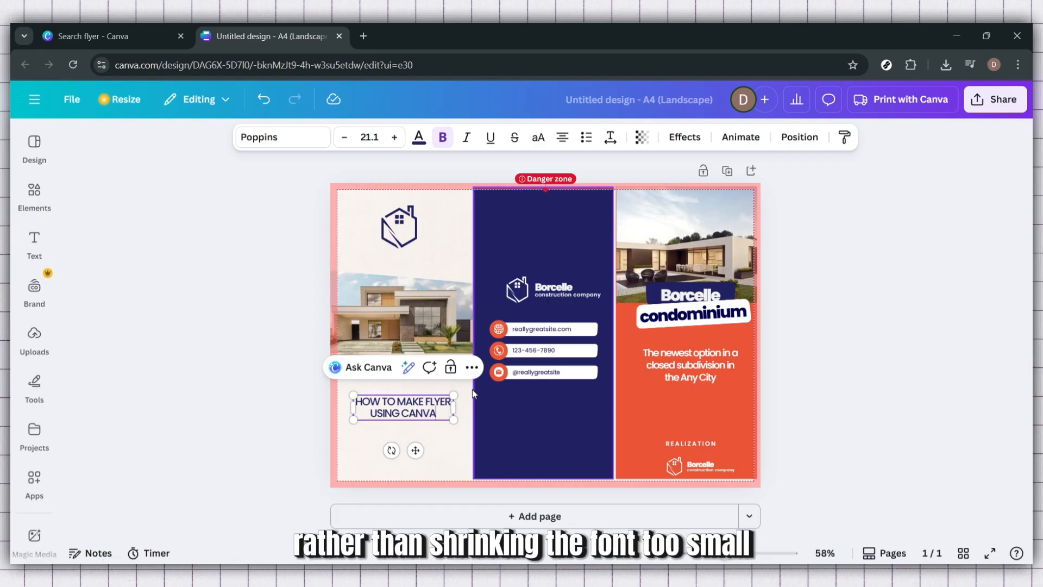
- Enlarge the title to font size 27.1 and make all of it bold
left_click(395, 138)
left_click(395, 137)
left_click(395, 138)
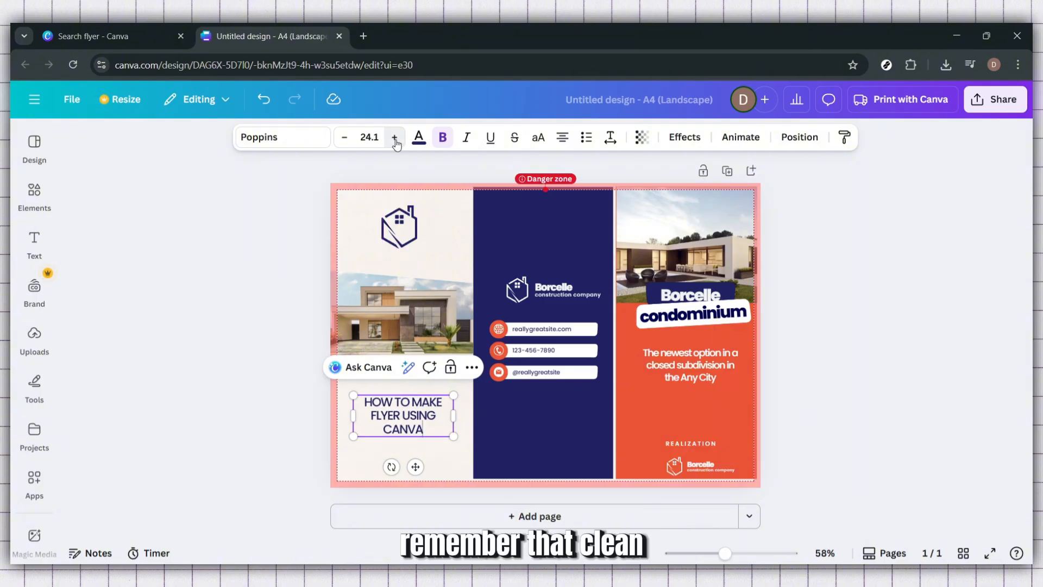
left_click(395, 138)
left_click(395, 138)
left_click(394, 138)
left_click(443, 138)
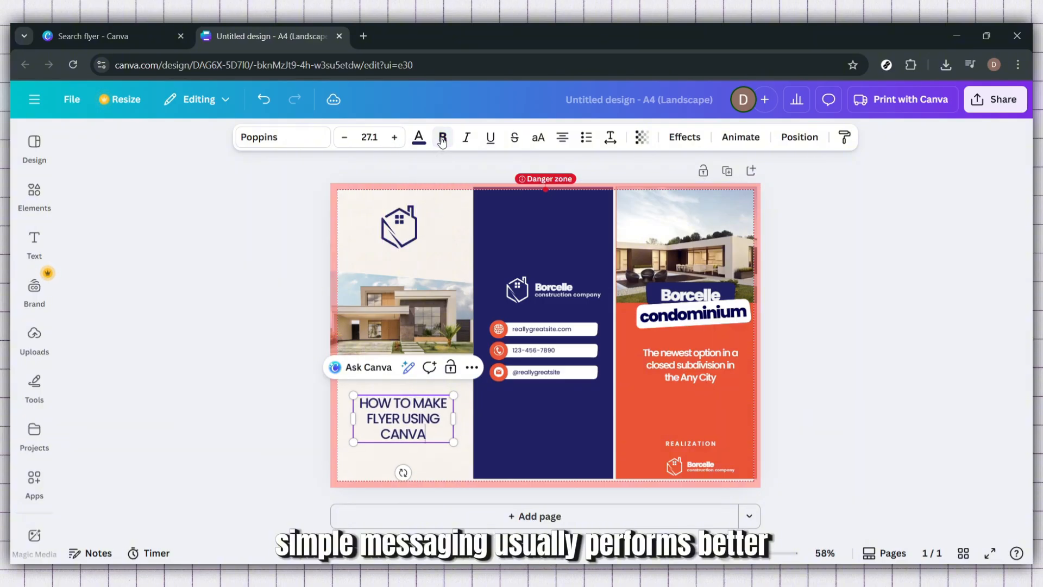
key("ctrl+a")
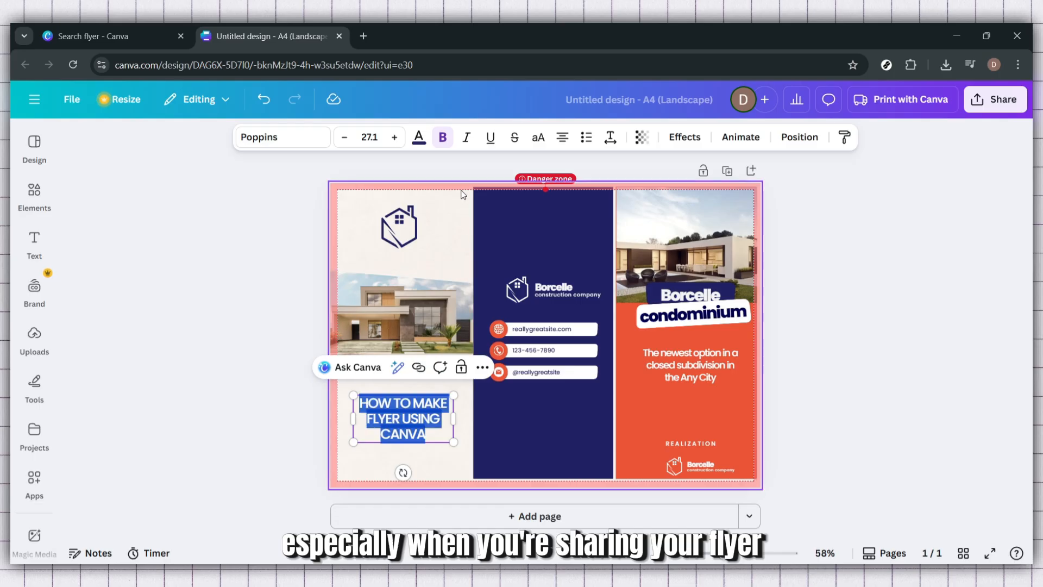
left_click(442, 139)
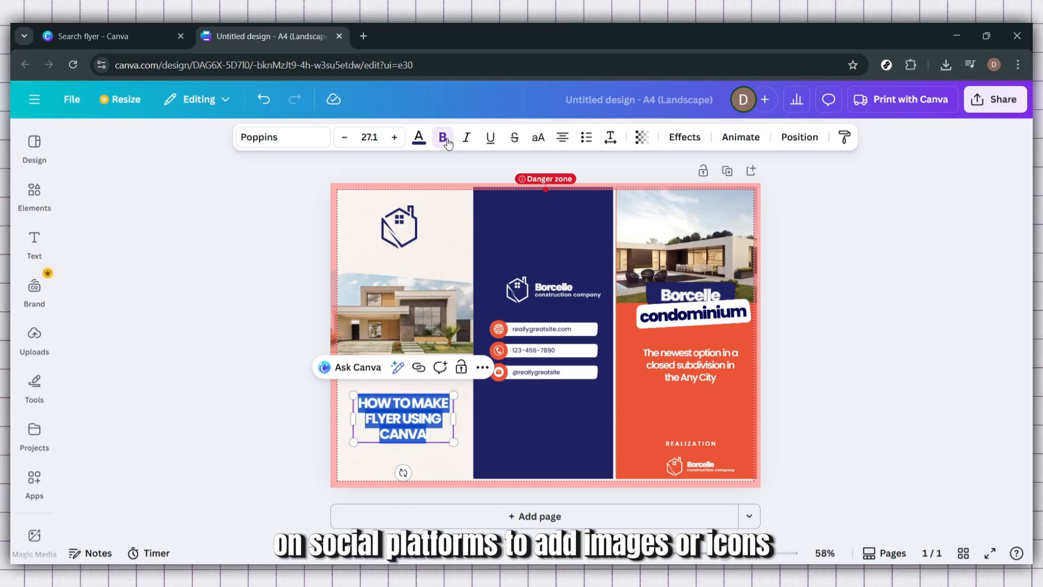
left_click(884, 401)
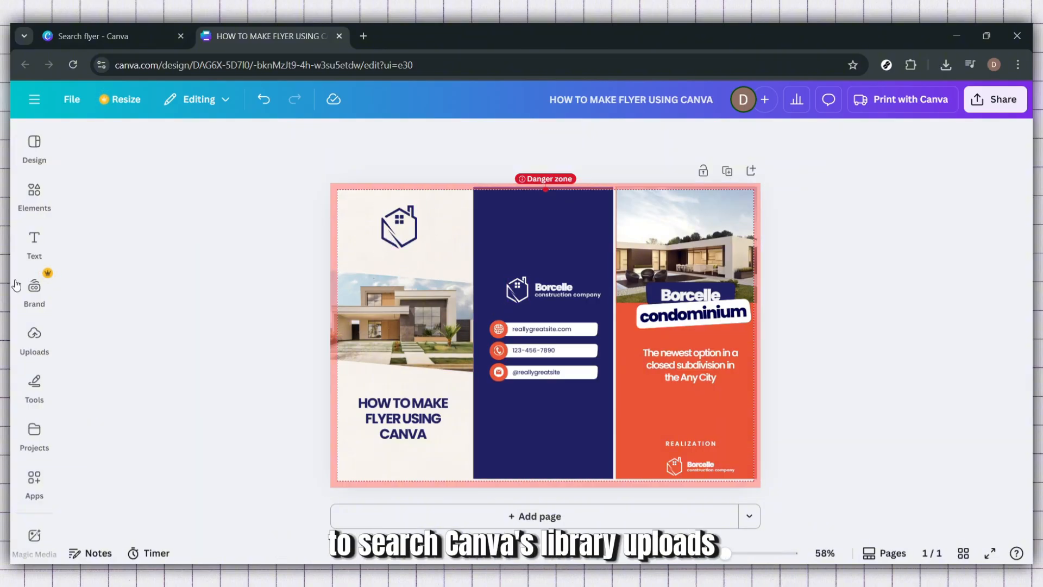
- Drop the uploaded woman photo into the left image frame and nudge it into place
left_click(35, 334)
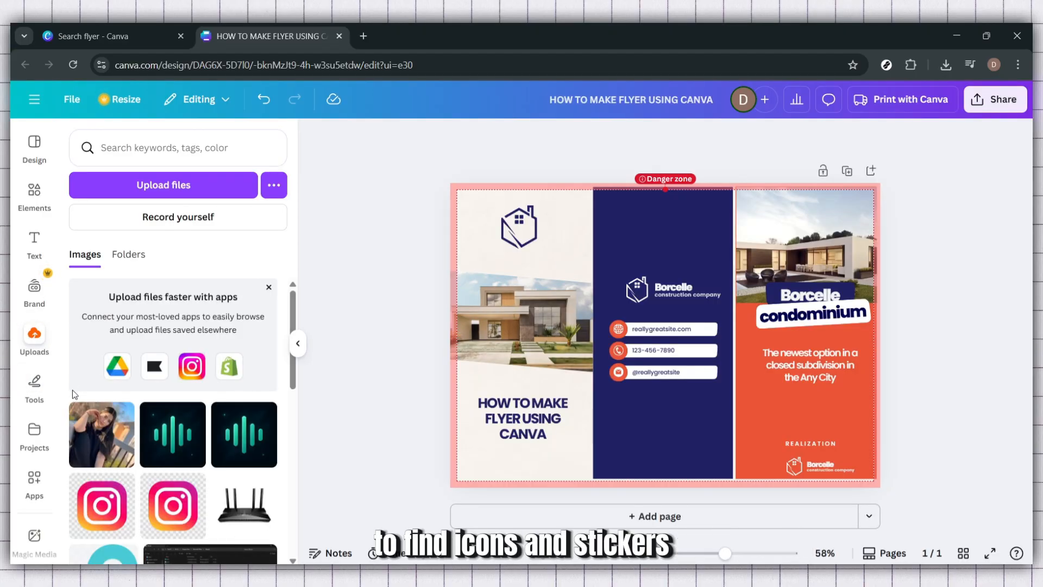
left_click(112, 444)
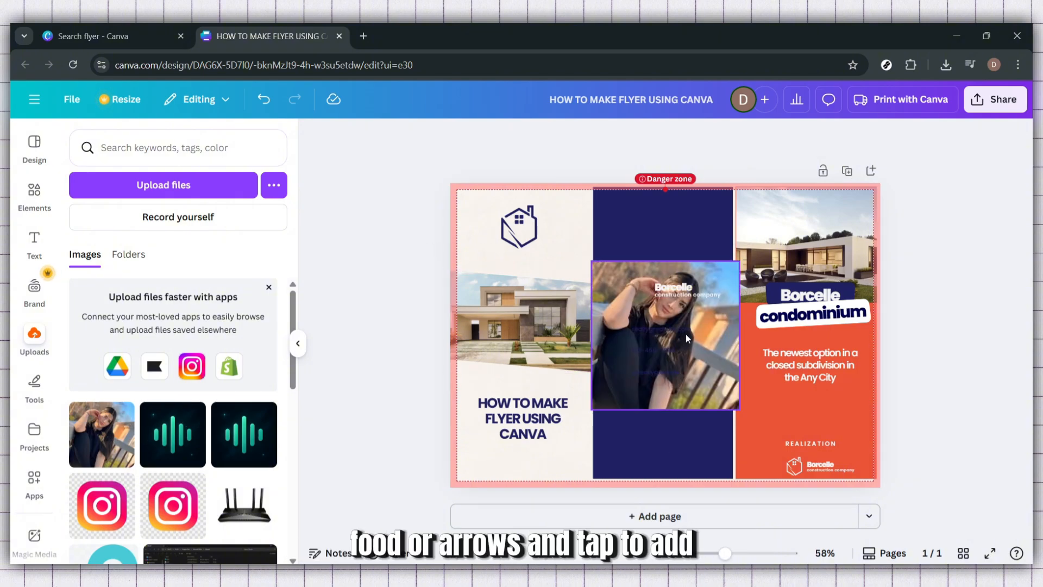
left_click_drag(699, 382, 592, 310)
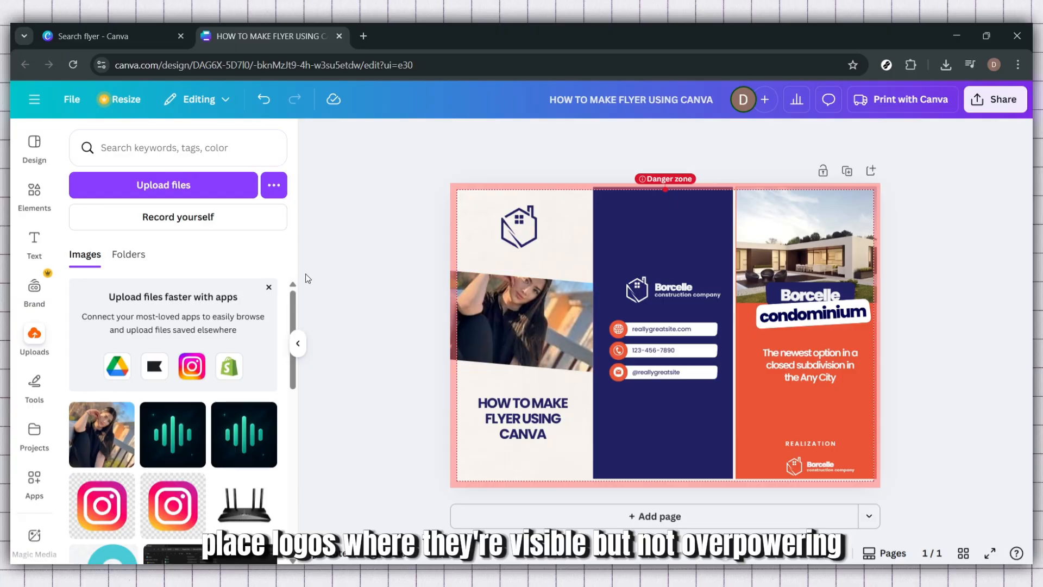
left_click(298, 343)
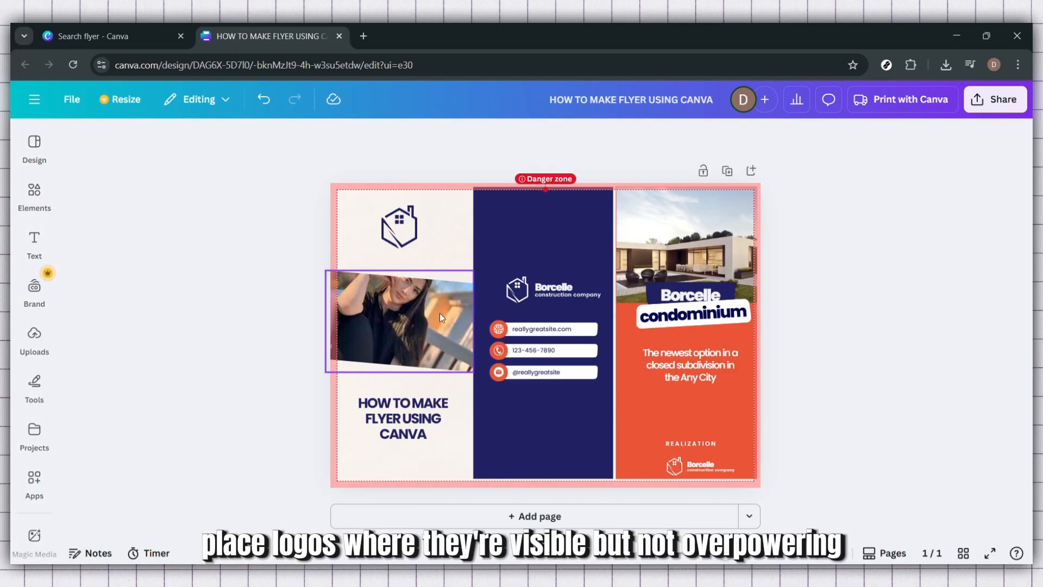
left_click(410, 314)
left_click_drag(411, 318, 407, 321)
- Fine-tune the woman photo's position by nudging it slightly right
left_click(829, 380)
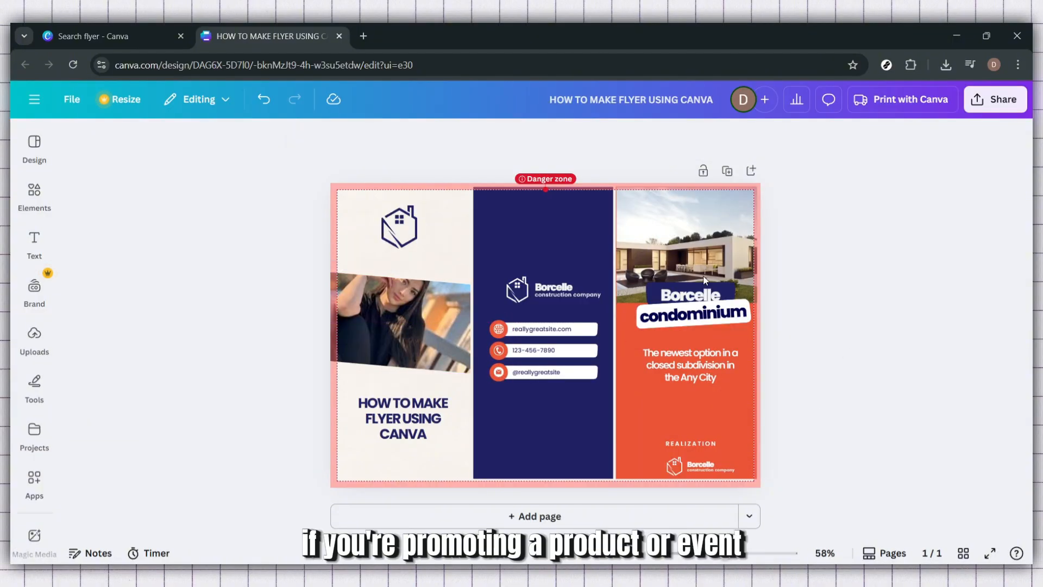
left_click(406, 316)
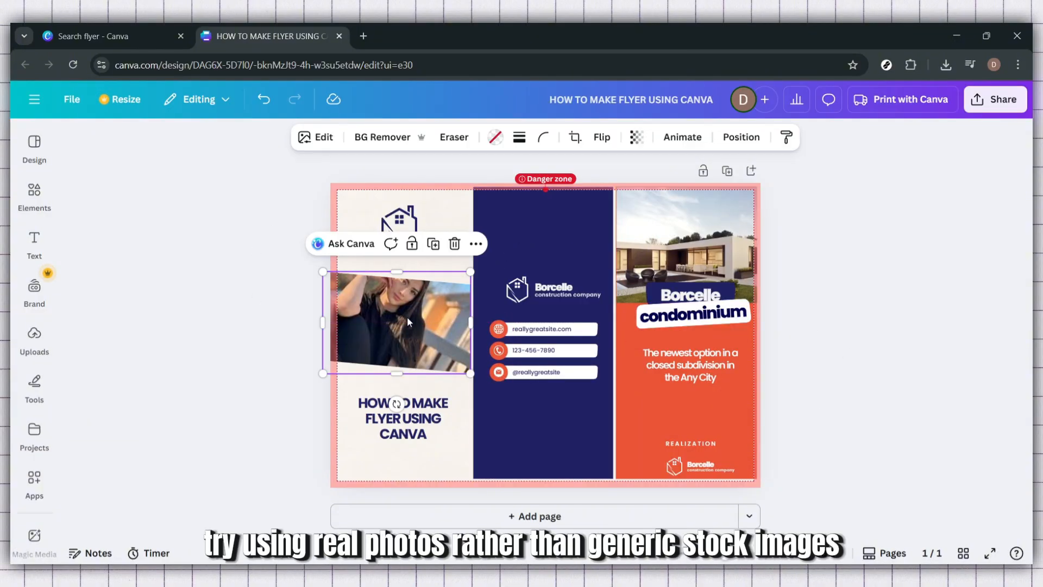
left_click_drag(406, 318, 409, 317)
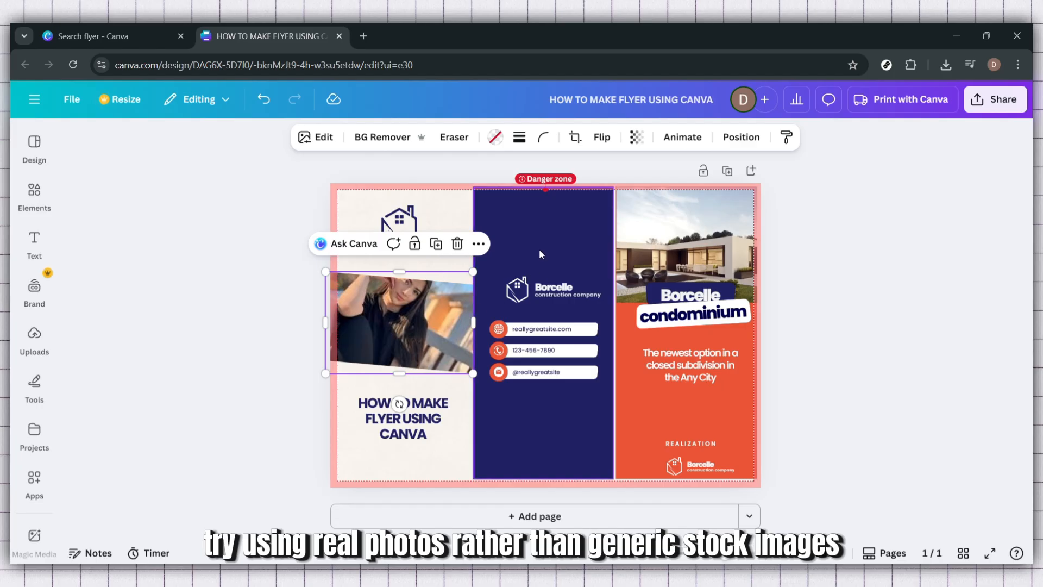
left_click(702, 263)
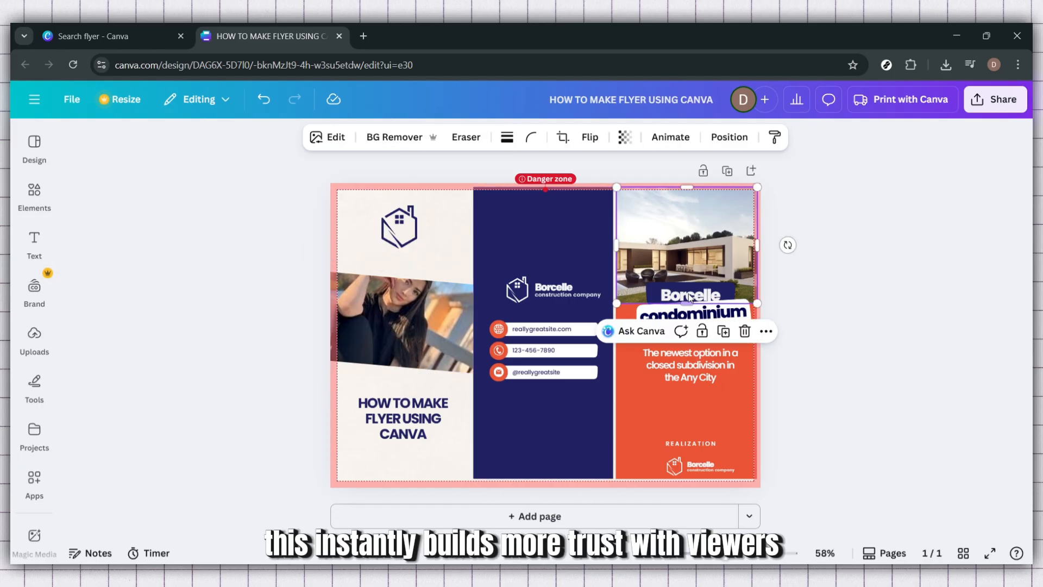
left_click(927, 337)
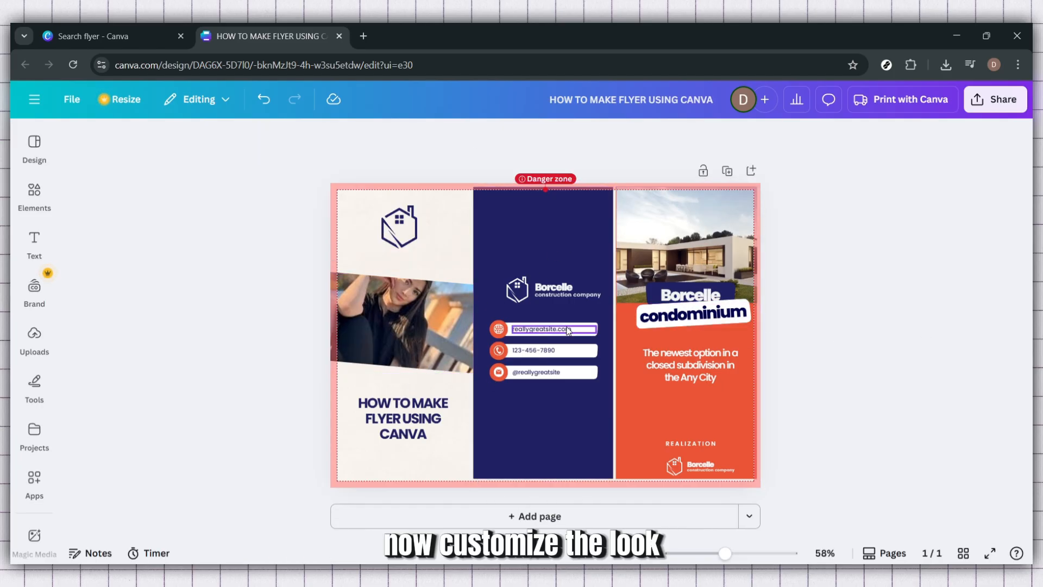
- Switch the Borcelle company name's font from Poppins to Fredoka
left_click(554, 293)
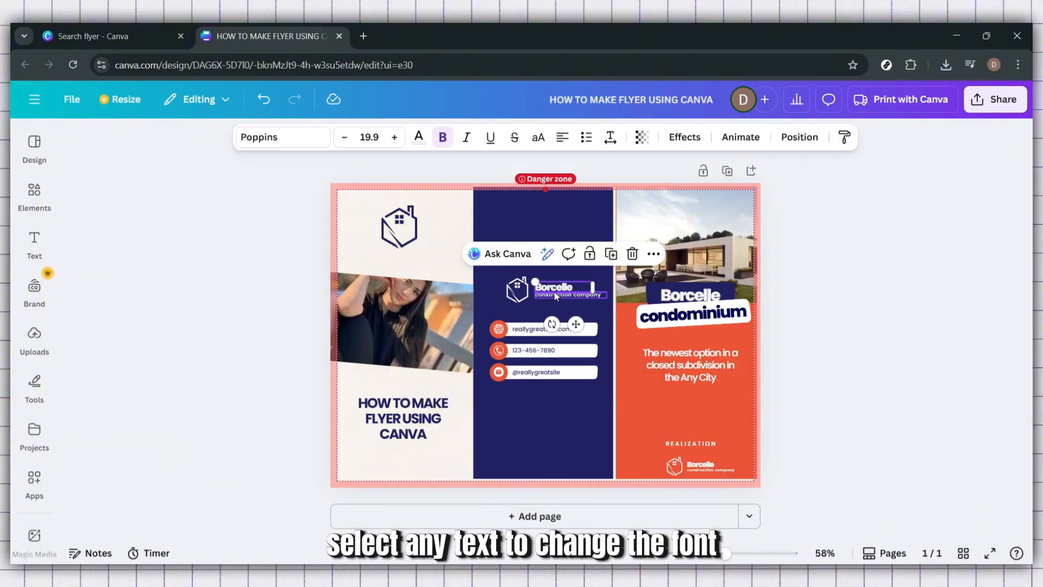
double_click(555, 288)
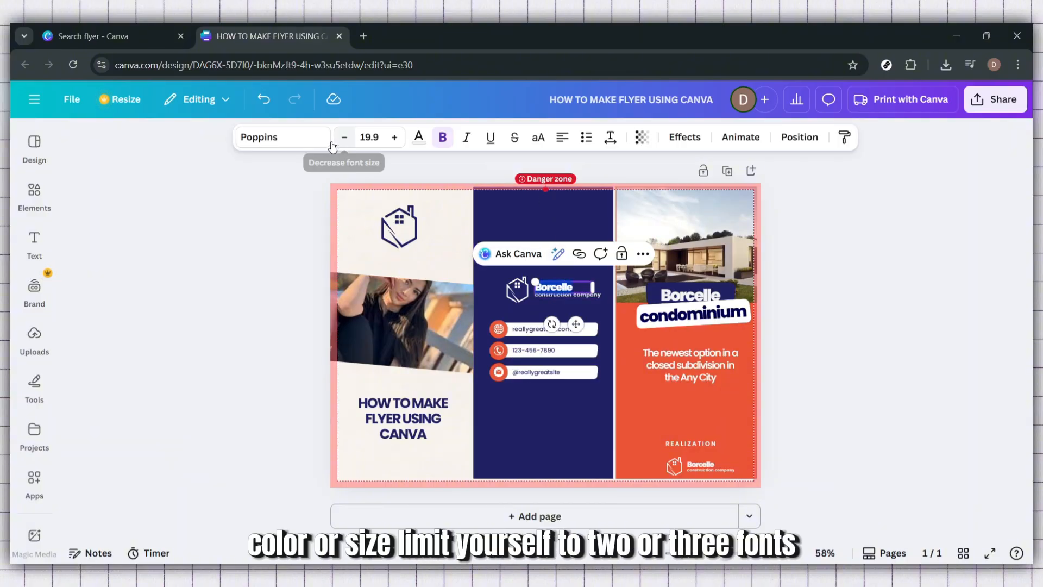
left_click(288, 138)
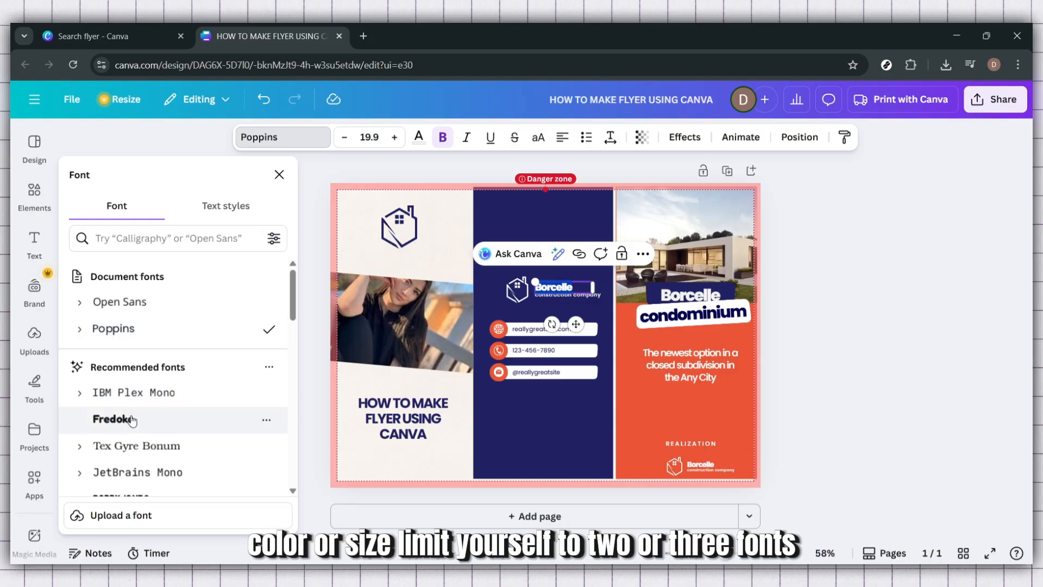
left_click(132, 420)
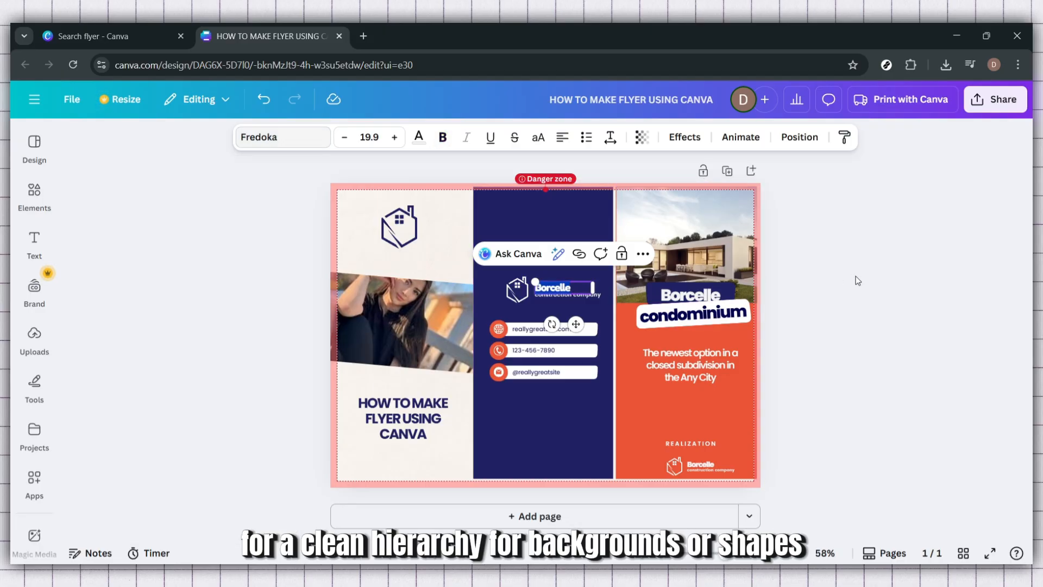
left_click(897, 324)
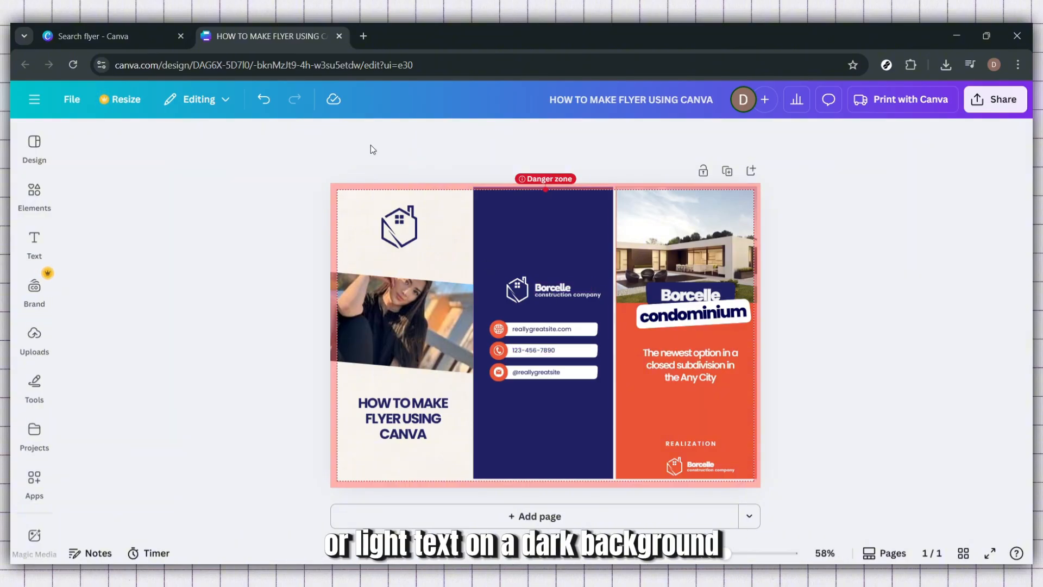
left_click(34, 191)
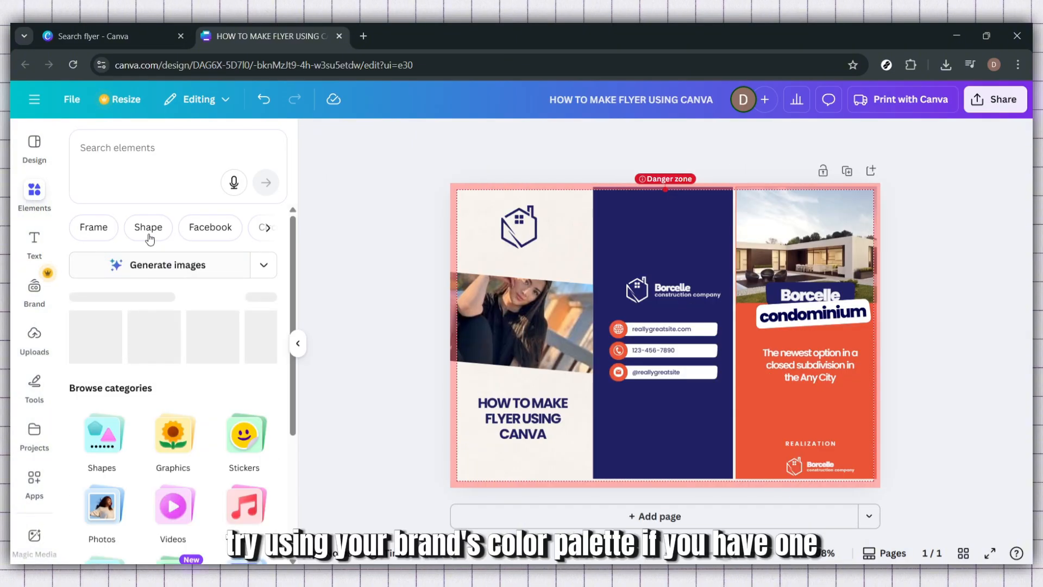
scroll(200, 380, "down", 4)
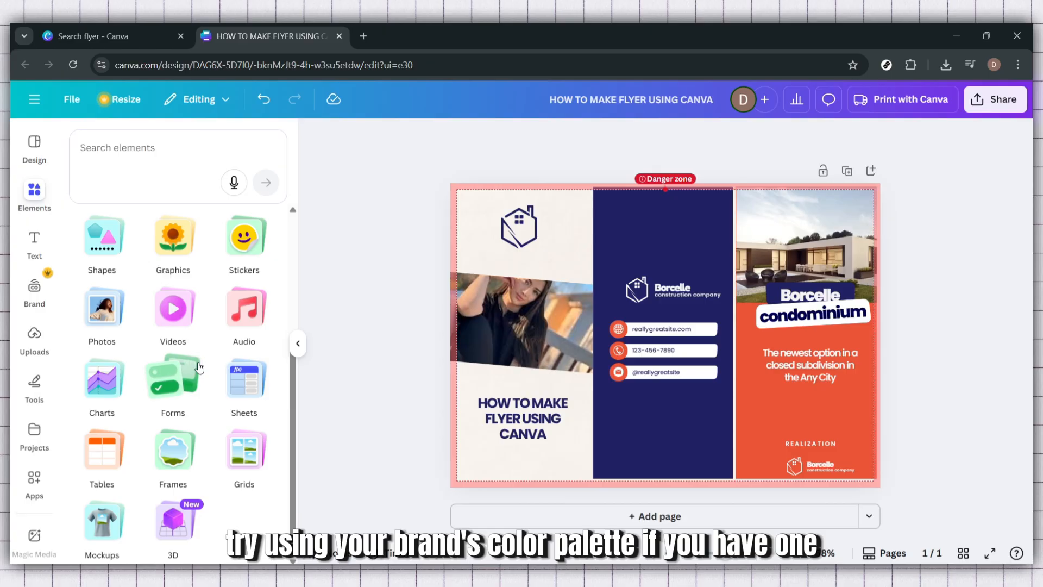
scroll(130, 373, "up", 2)
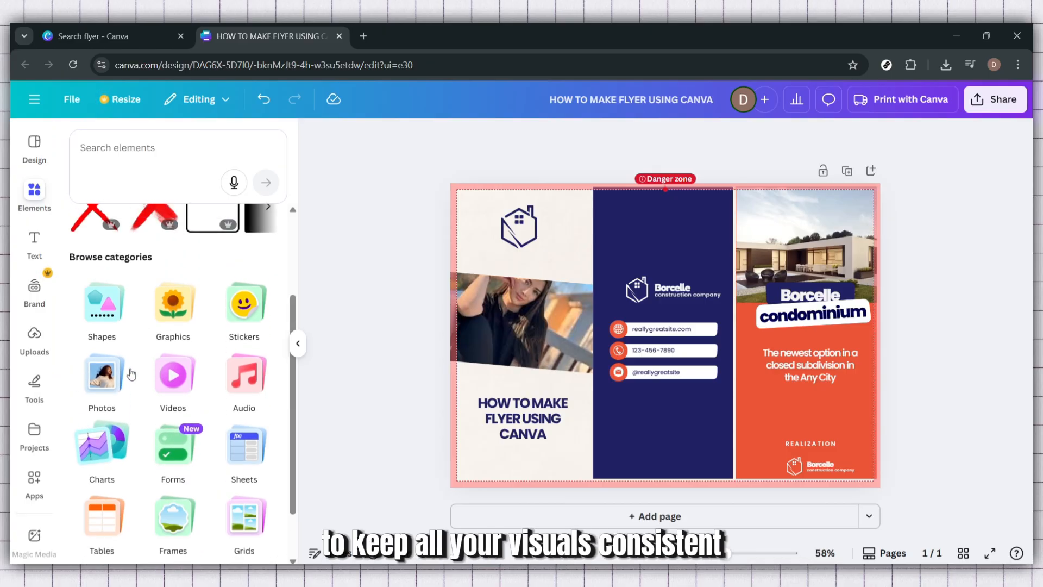
left_click(297, 343)
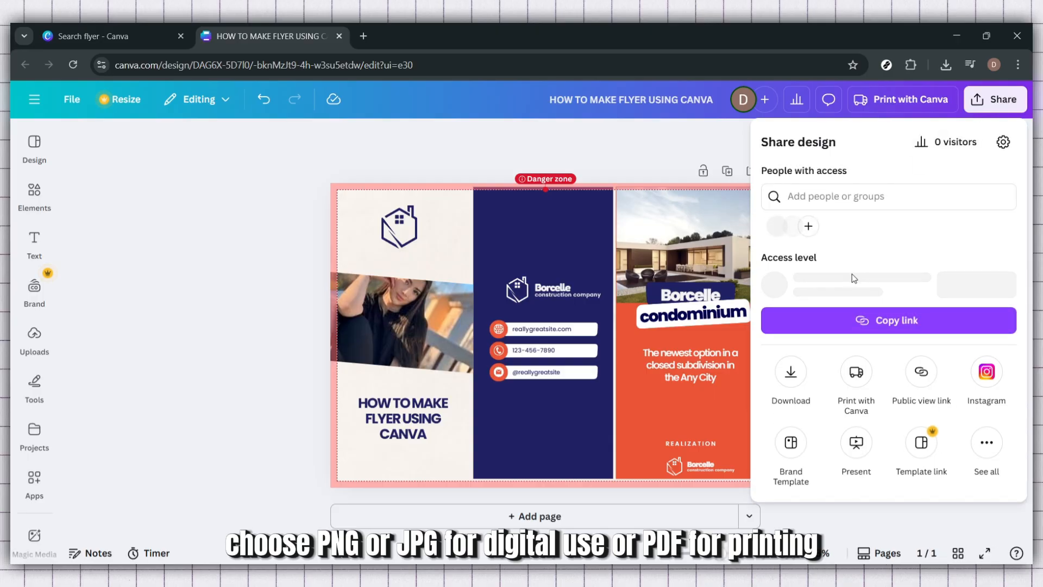
- Set the flyer's download file type to PNG at 2,000 × 1,414 px
left_click(792, 373)
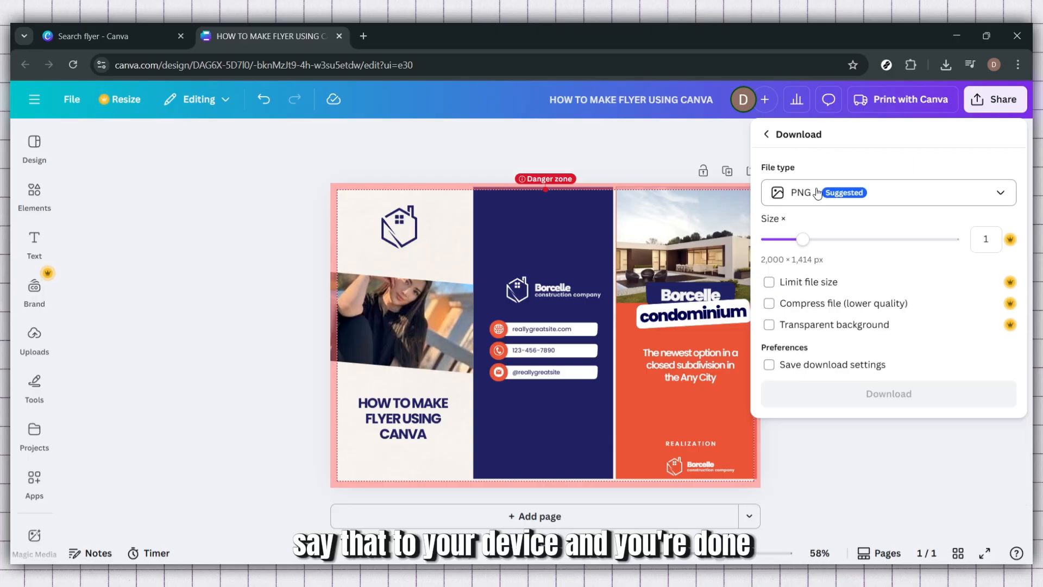
left_click(834, 195)
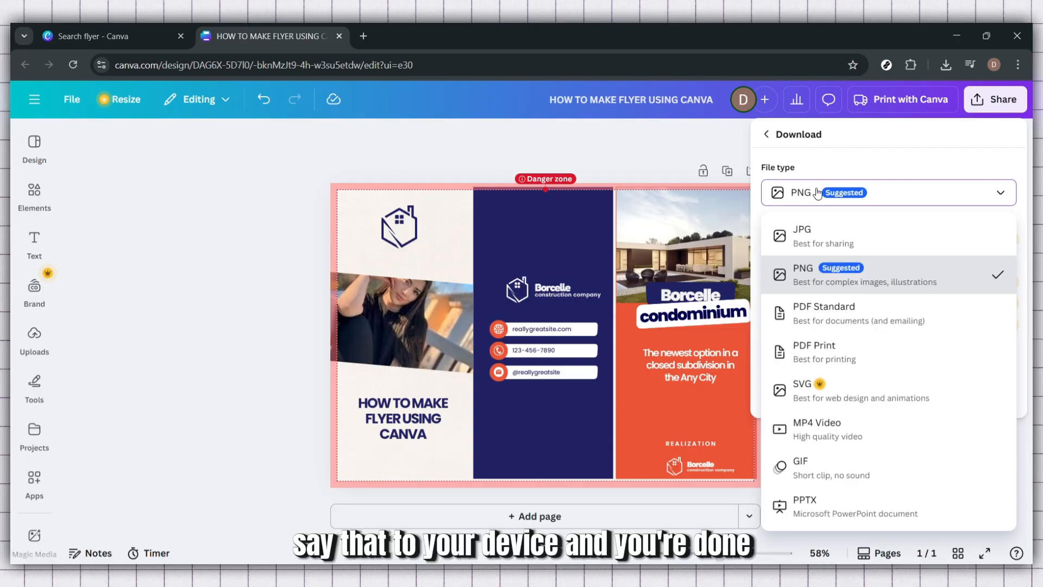
left_click(826, 320)
left_click(841, 199)
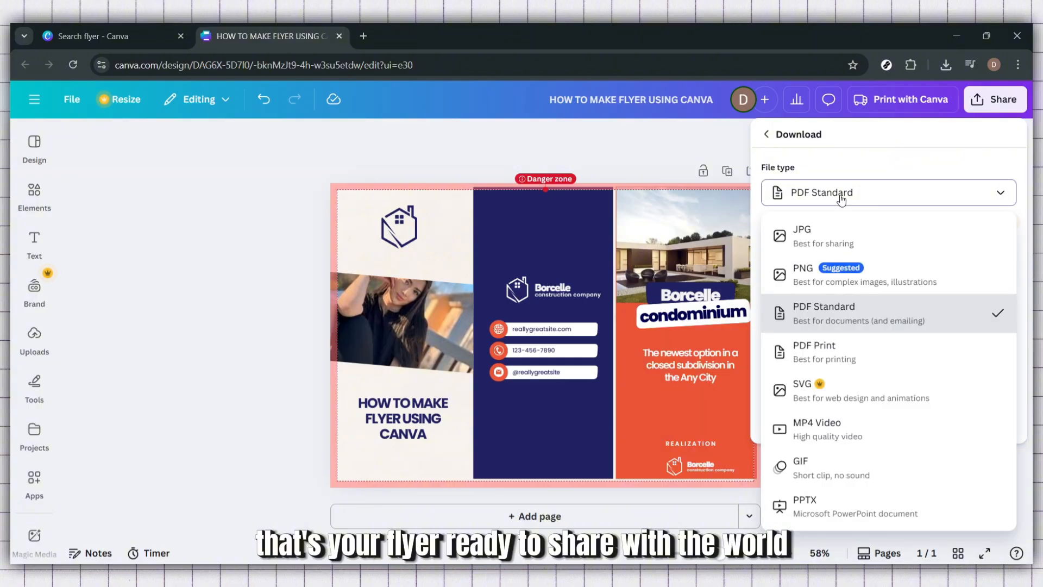
left_click(820, 274)
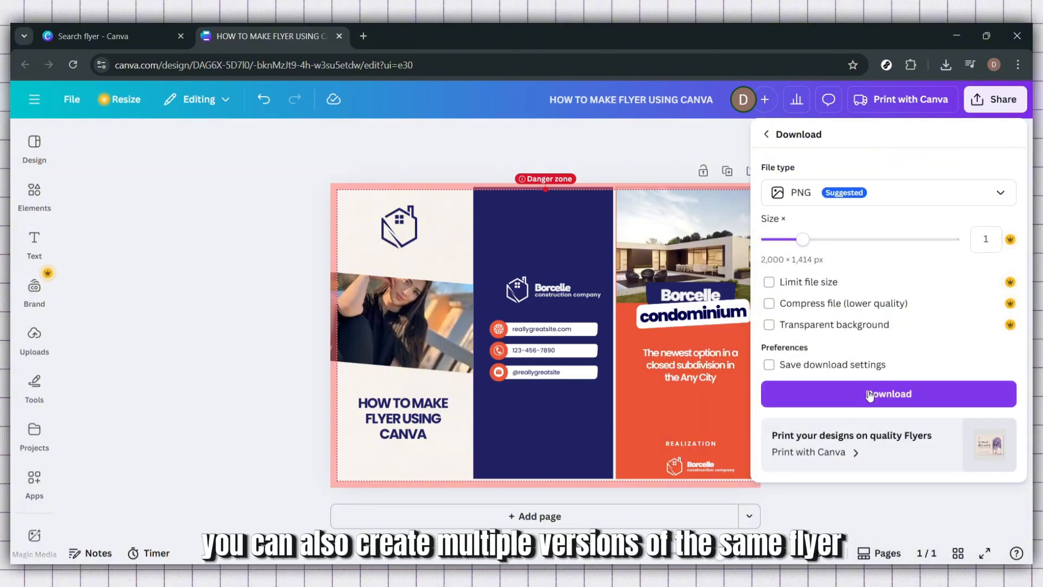